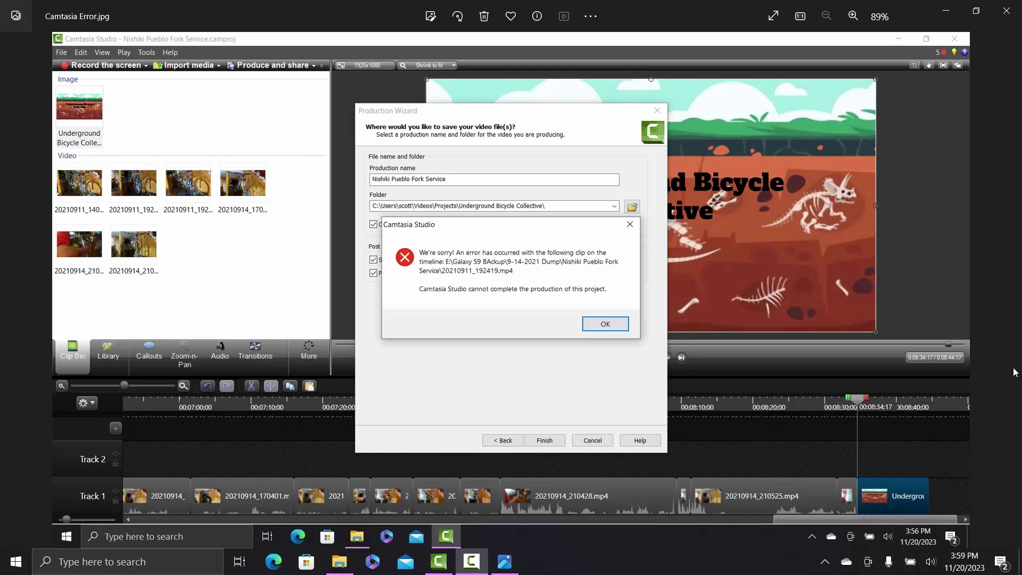
Close the Camtasia error screenshot in Photos to get back to Scott's Projects in File Explorer
key("alt+Tab")
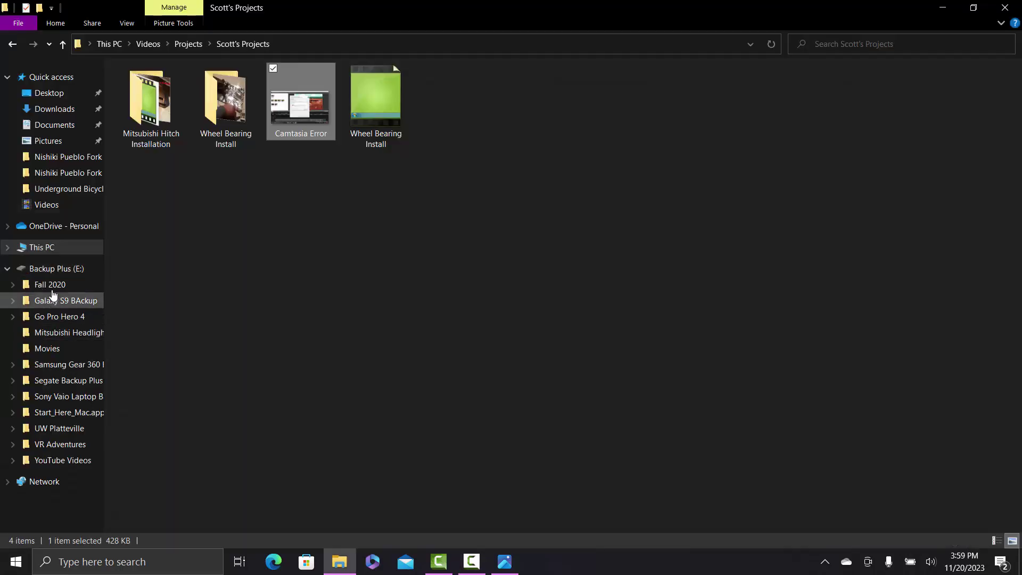
Open Backup Plus (E:) > Galaxy S9 BAckup > 1-02-2022 Dump > Nishiki Pueblo Fork Rebuild
left_click(57, 269)
double_click(198, 135)
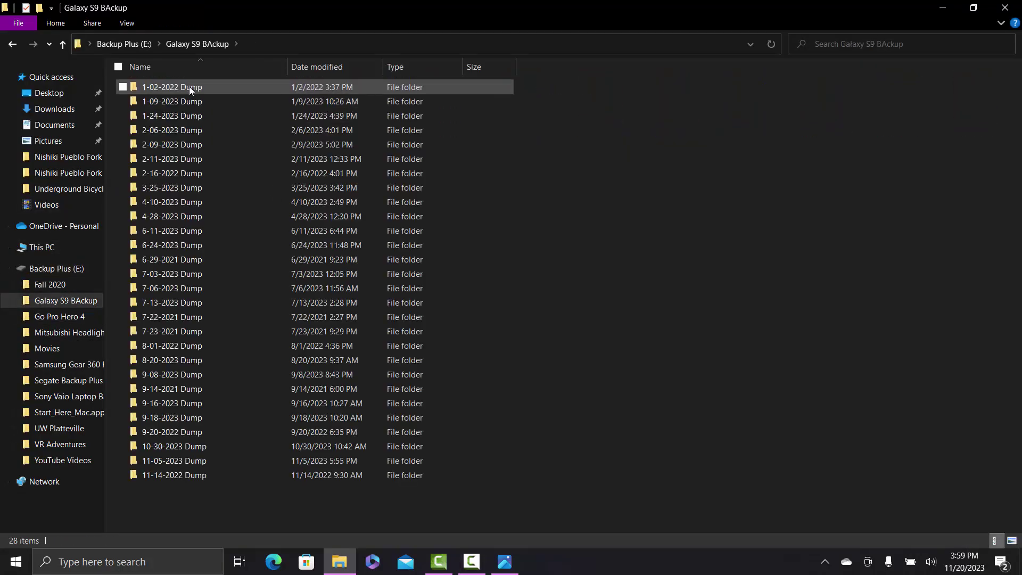
double_click(190, 87)
double_click(213, 133)
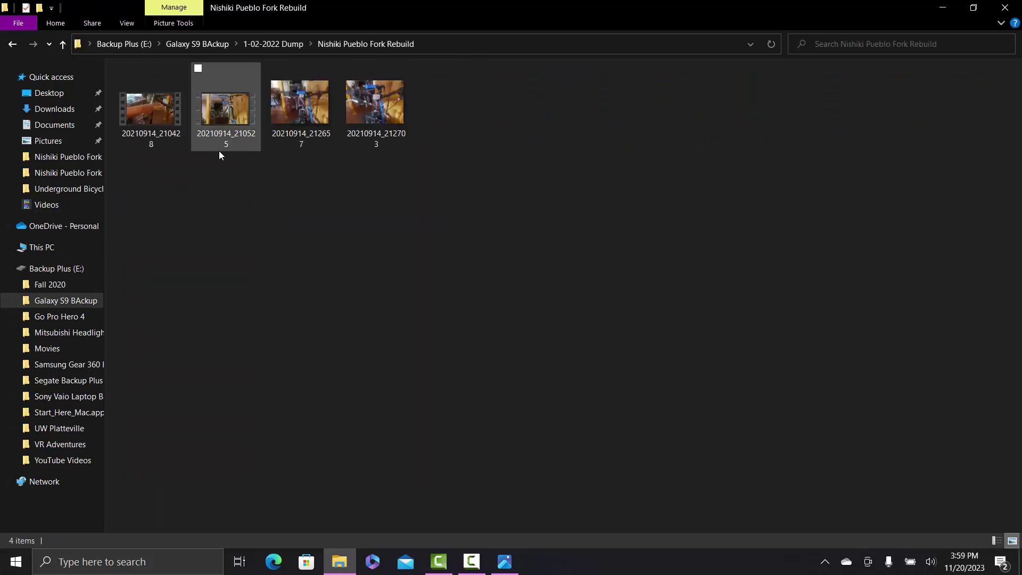
Select all four video clips and create a new folder in Underground Bicycle Collective
left_click(167, 121)
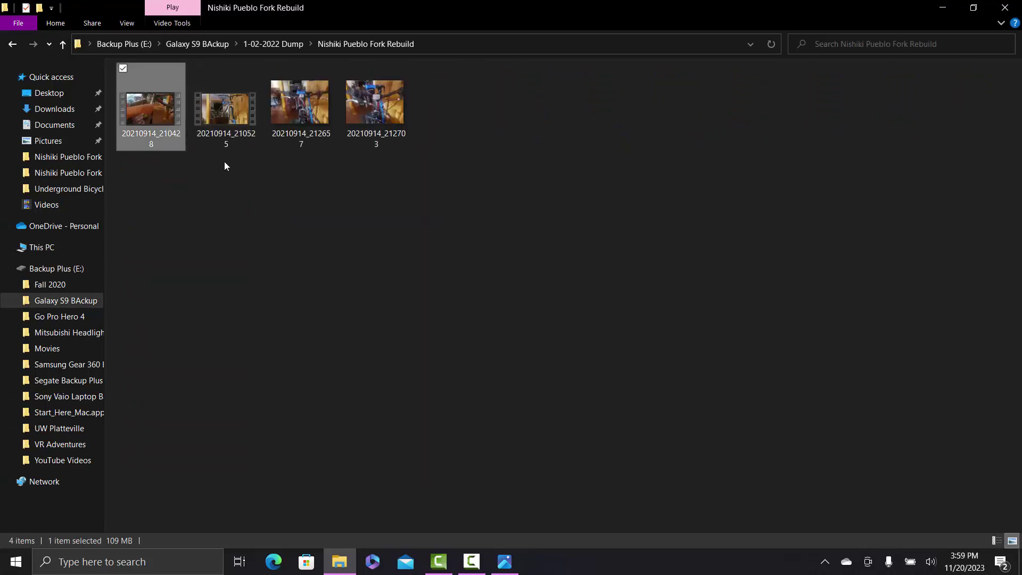
left_click(351, 139, "shift")
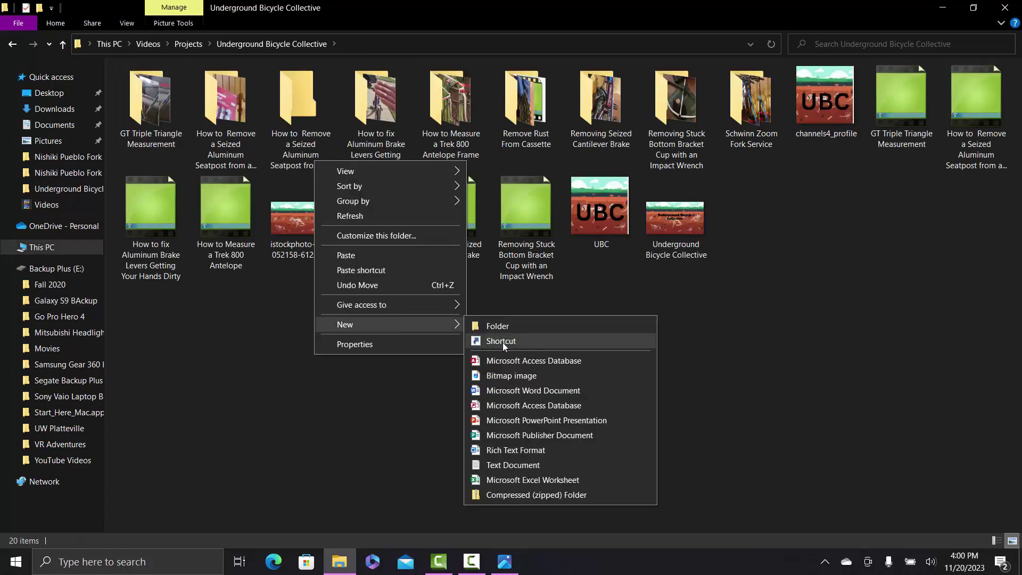
left_click(505, 326)
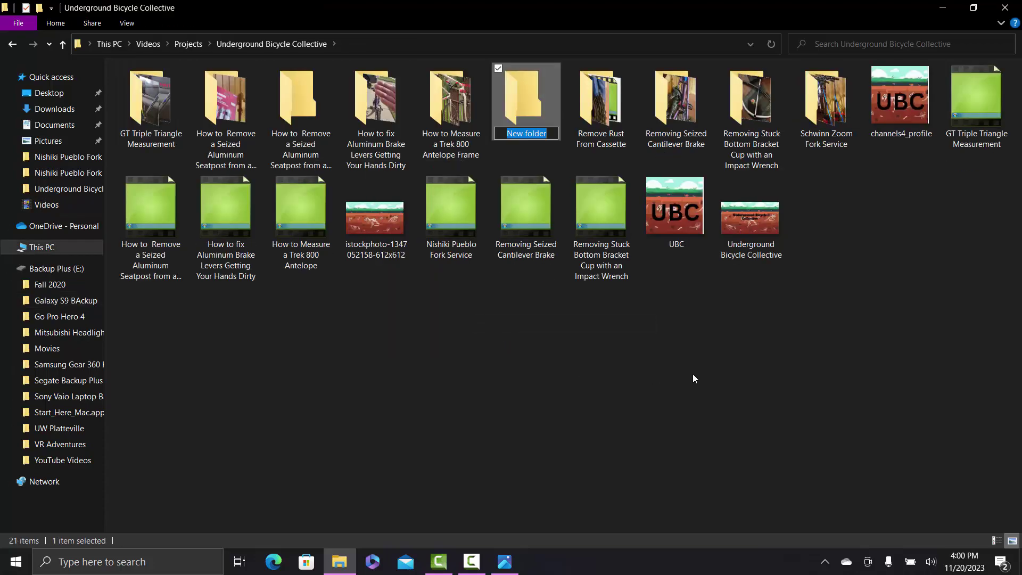
Name the new folder 'Nishiki Pueblo Fork Service' and open it
type("Nishiki ")
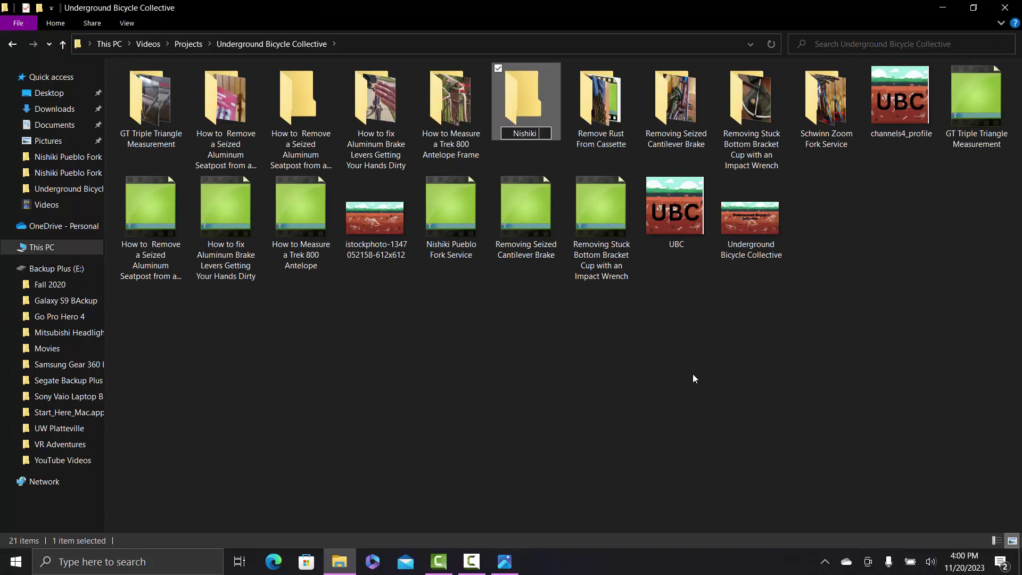
type("Pueblo Fork Service")
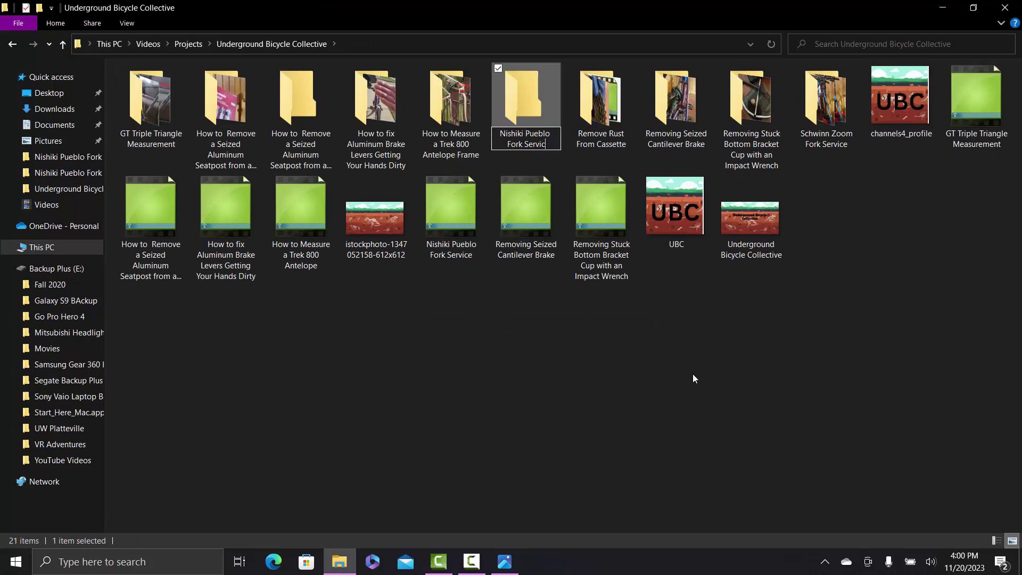
key("Return")
double_click(541, 143)
Paste the four clips into the folder, then save the Camtasia project and minimize it
right_click(282, 293)
left_click(316, 388)
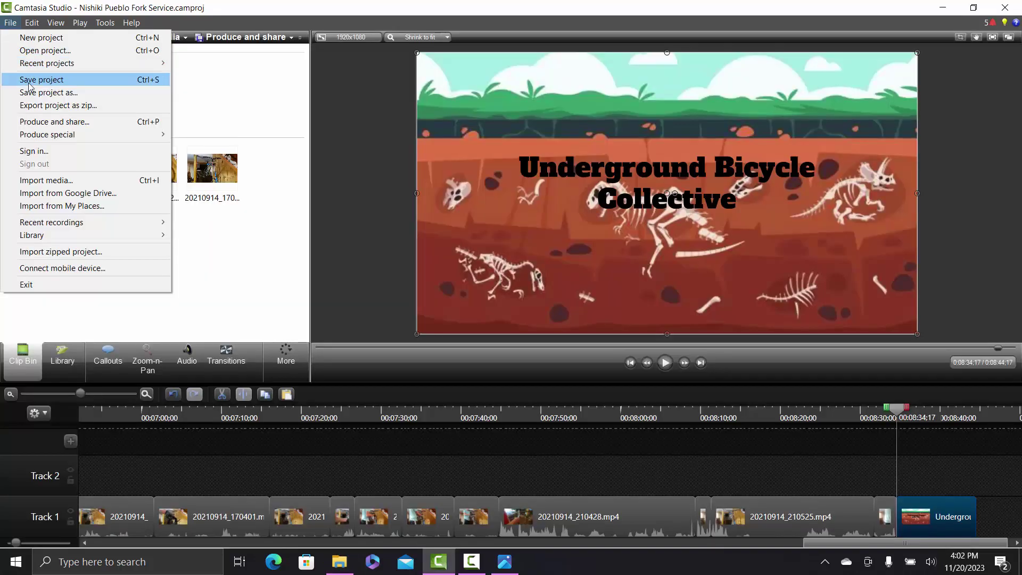
left_click(37, 78)
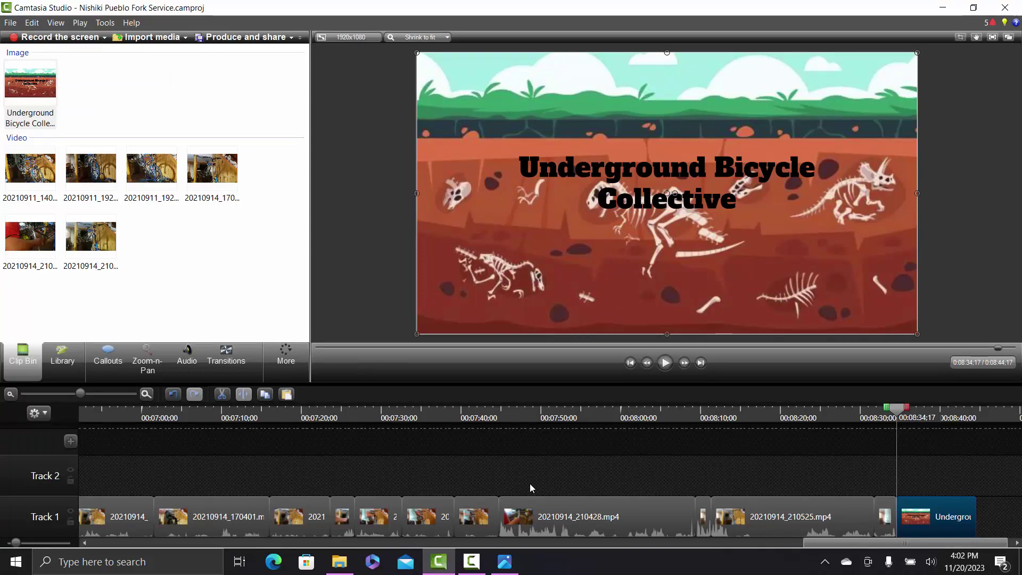
left_click(942, 8)
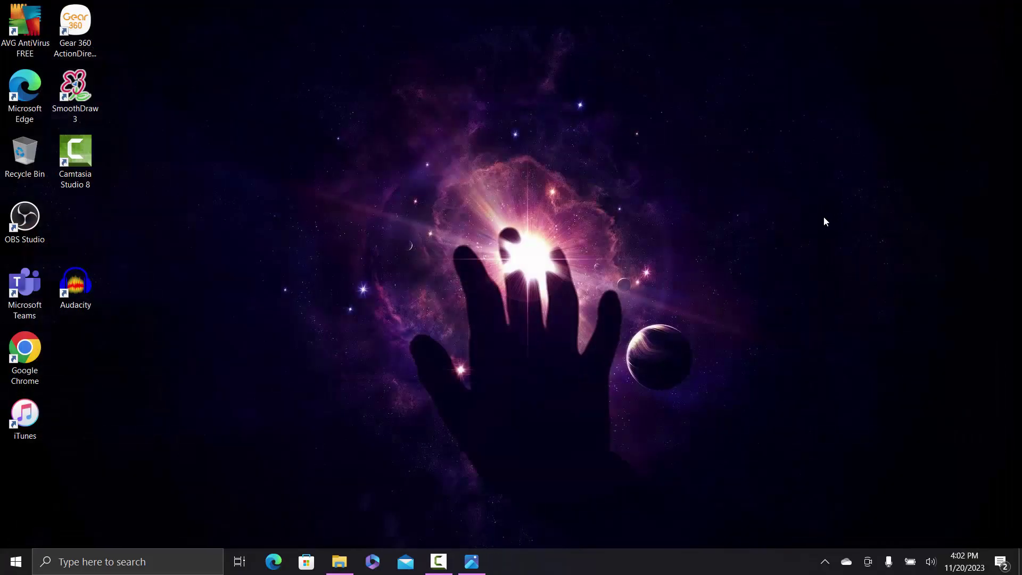
Safely eject the Backup Plus drive from the notification area and bring File Explorer back
left_click(825, 562)
left_click(852, 483)
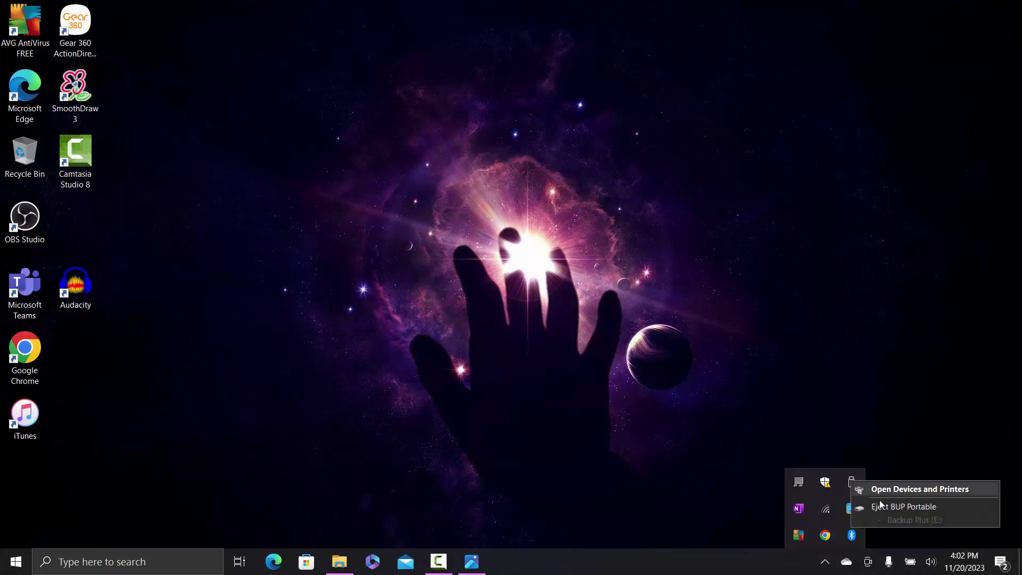
left_click(881, 503)
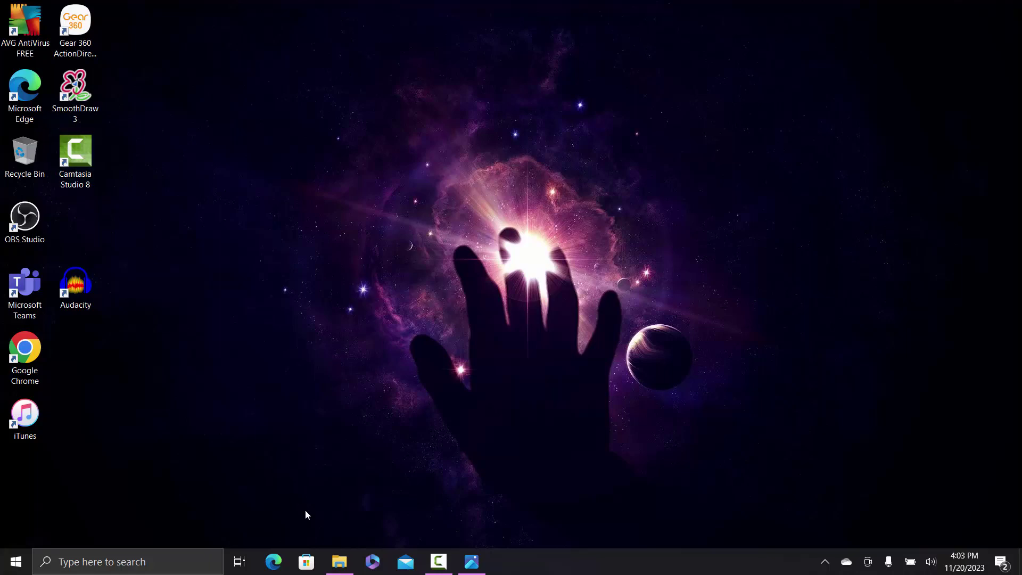
left_click(339, 561)
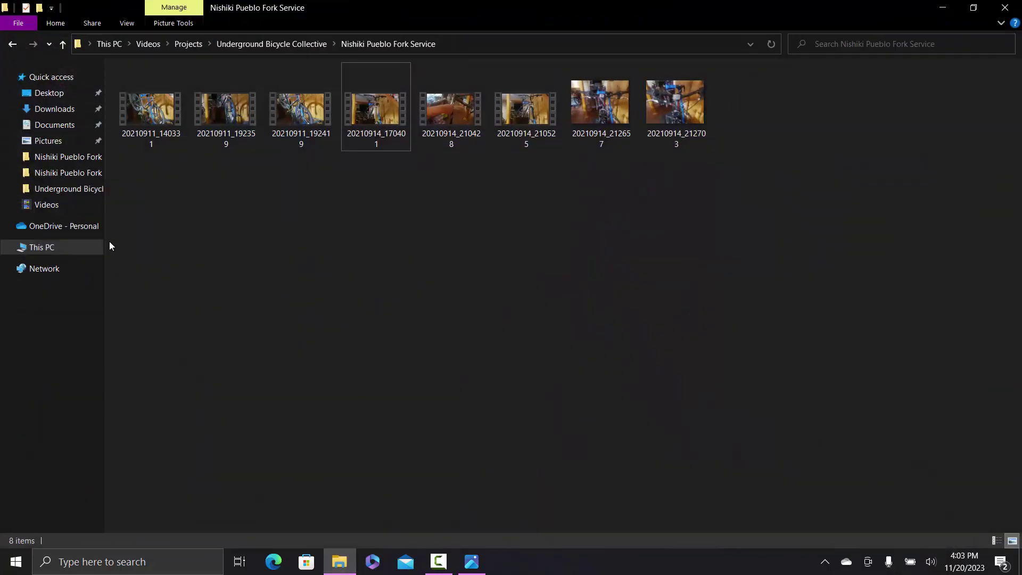
Open the Nishiki Pueblo Fork Service project file from Underground Bicycle Collective
left_click(56, 189)
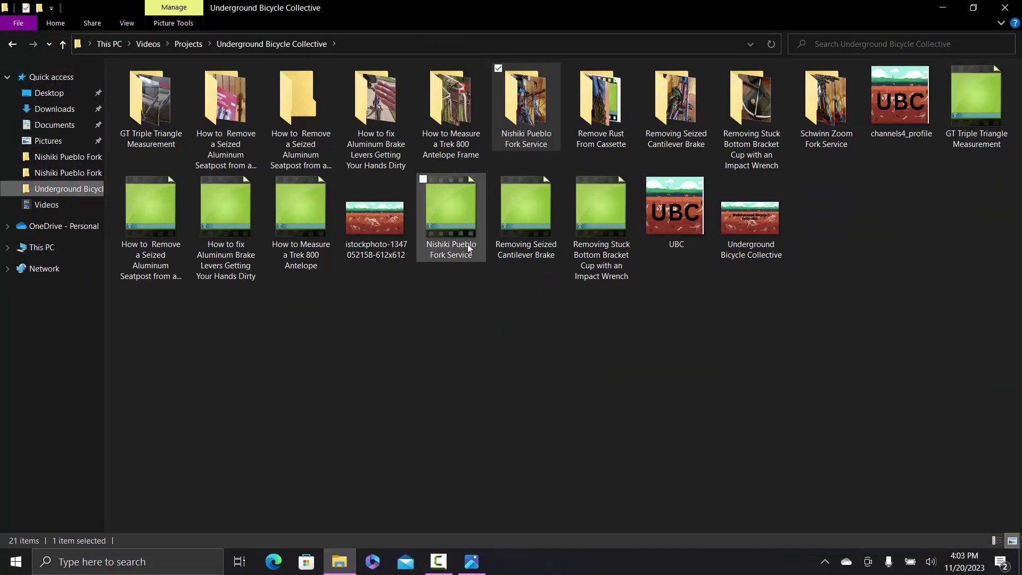
double_click(454, 226)
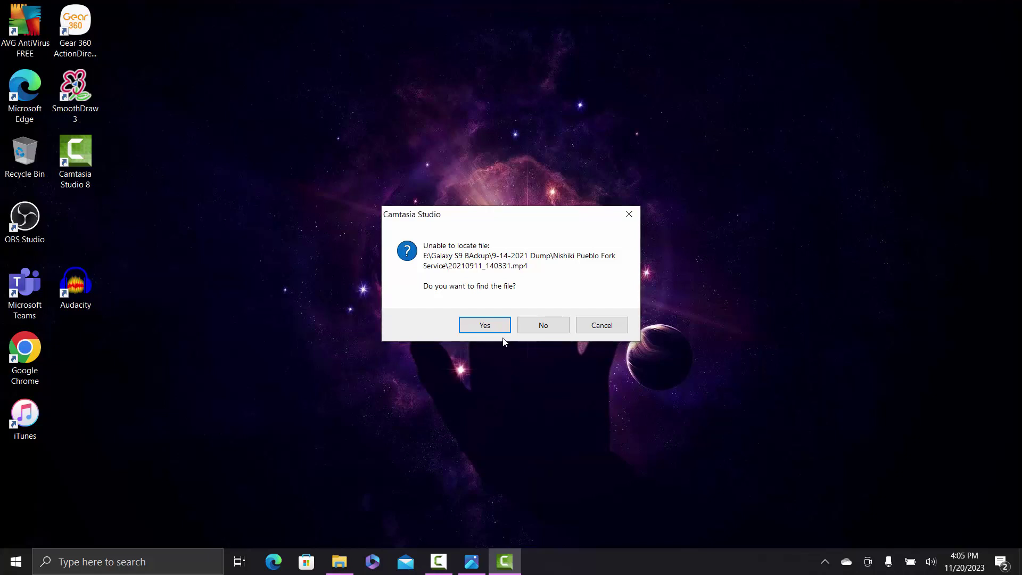
Relink missing clip 20210911_140331.mp4 to its copy in Nishiki Pueblo Fork Service, dismissing the next prompt
left_click(487, 329)
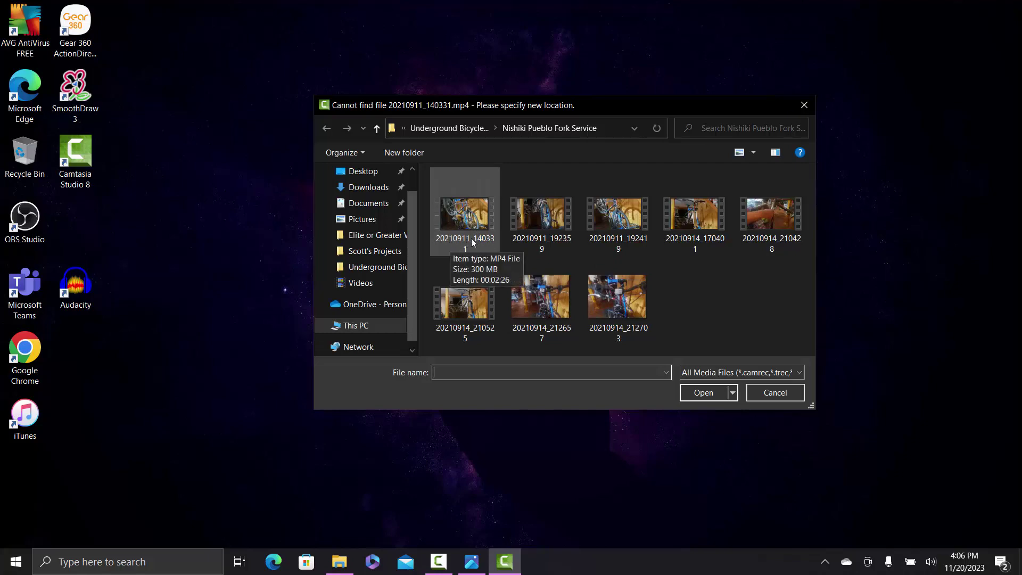
left_click(471, 238)
left_click(702, 393)
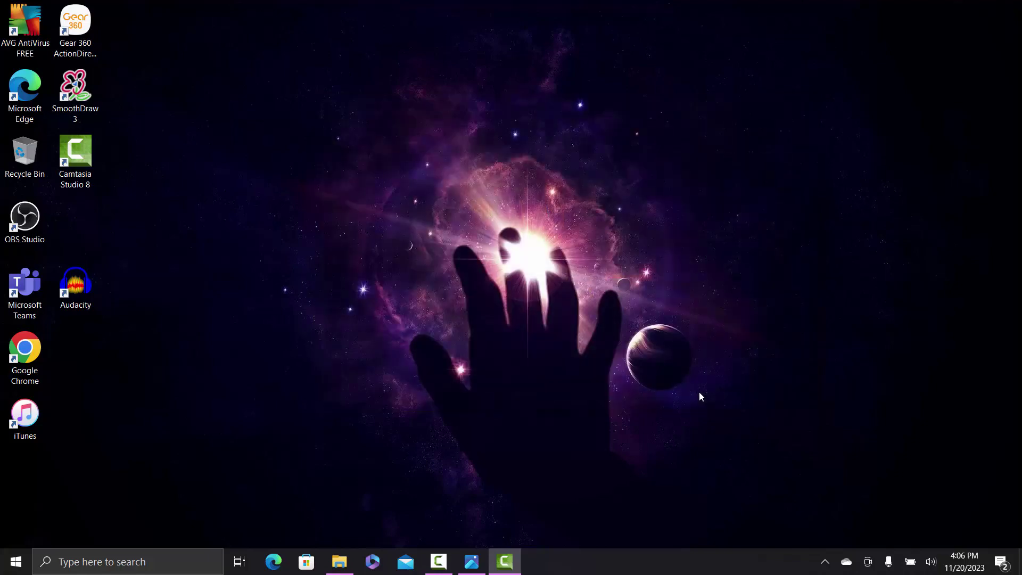
key("Escape")
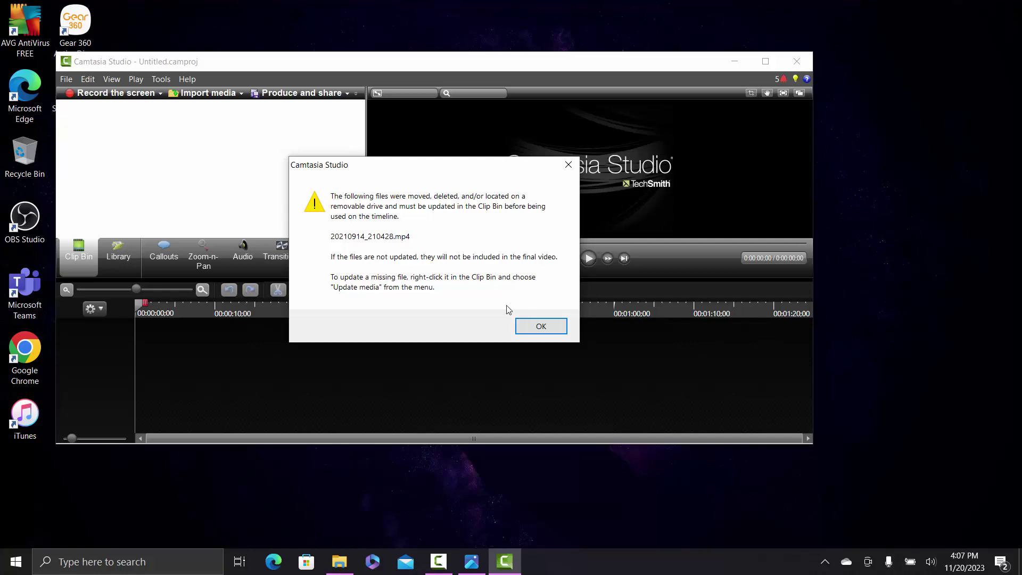
Dismiss the warning and relink 20210914_210428.mp4 via Update media in the Clip Bin
left_click(539, 326)
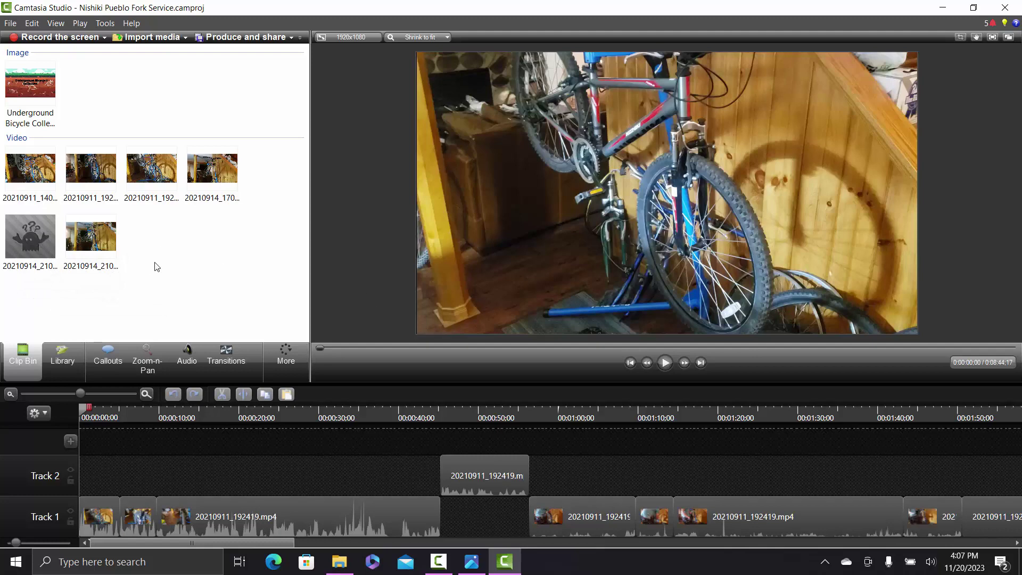
right_click(21, 263)
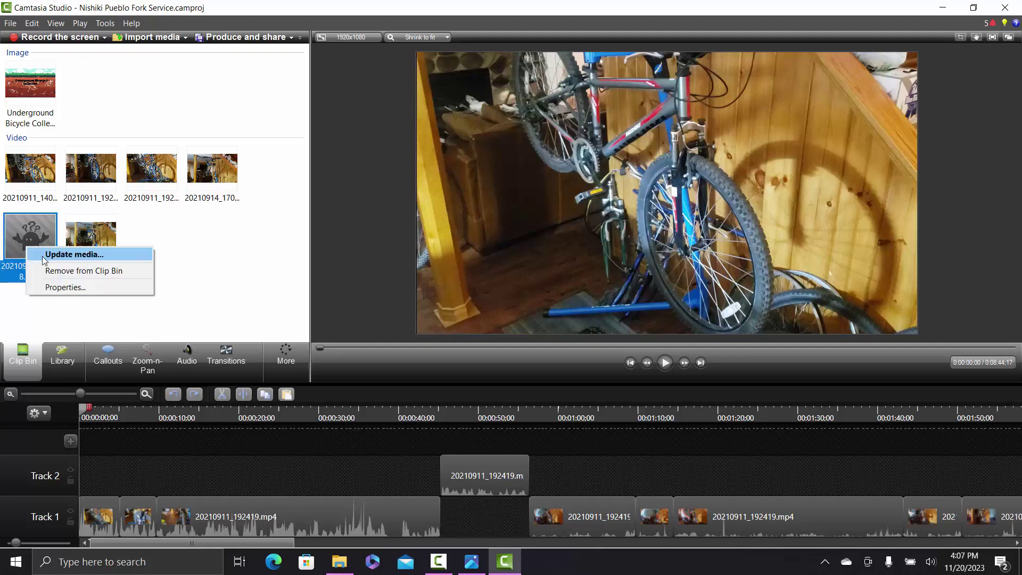
left_click(42, 256)
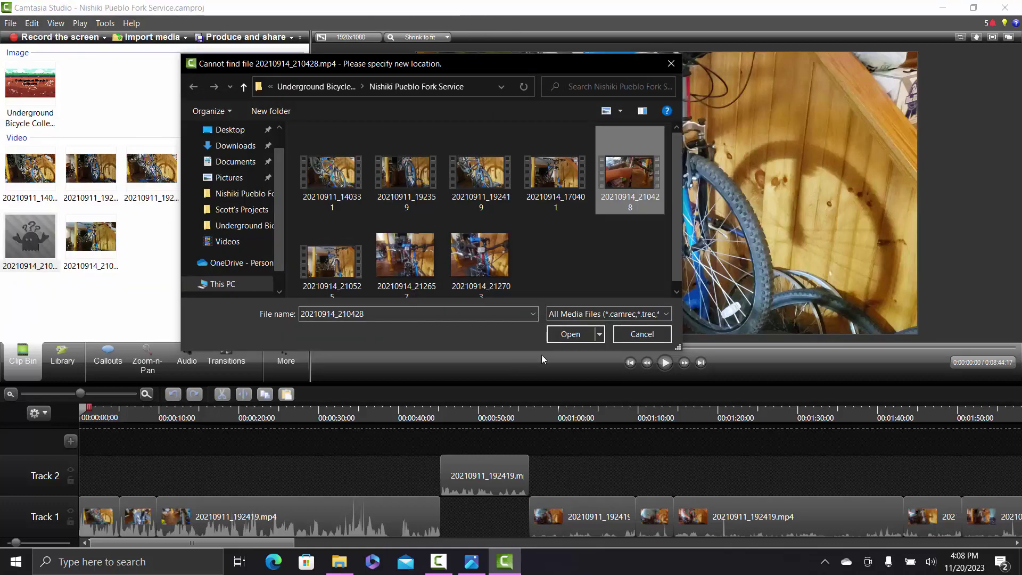
left_click(570, 334)
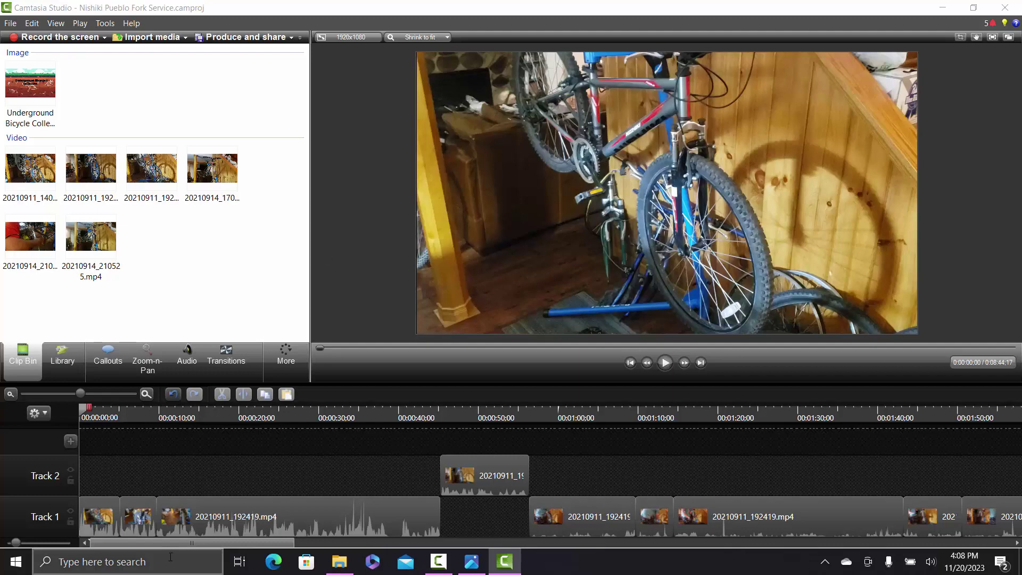
left_click_drag(195, 547, 420, 546)
left_click_drag(759, 559, 64, 559)
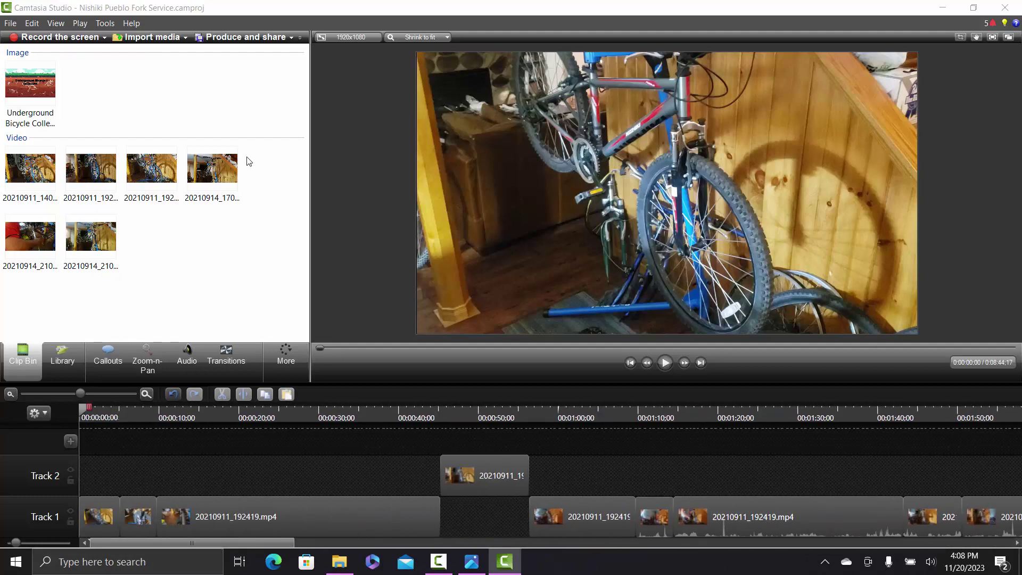
Produce the project with the 'MP4 only (up to 1080p)' preset and start rendering
left_click(241, 37)
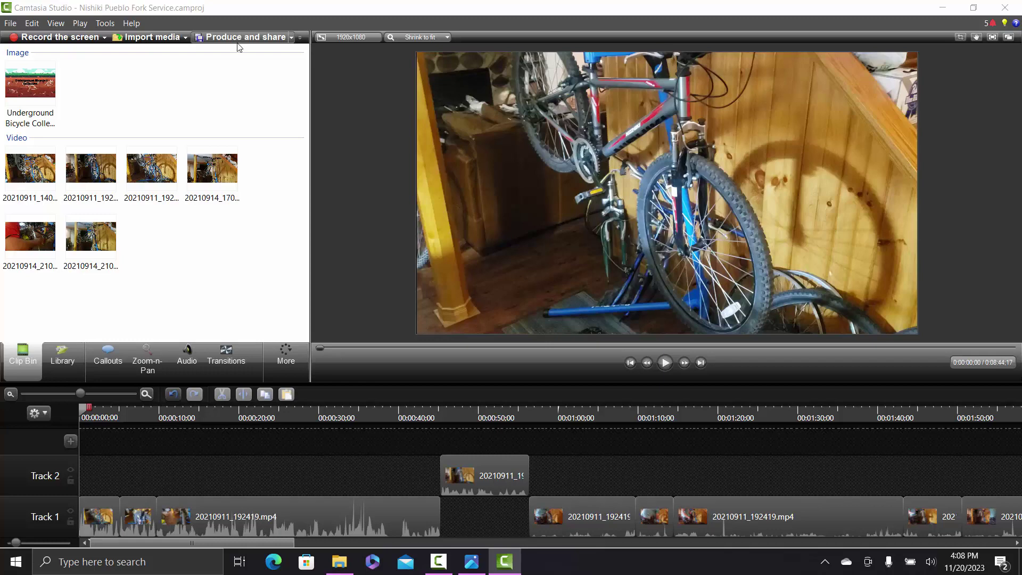
left_click(634, 166)
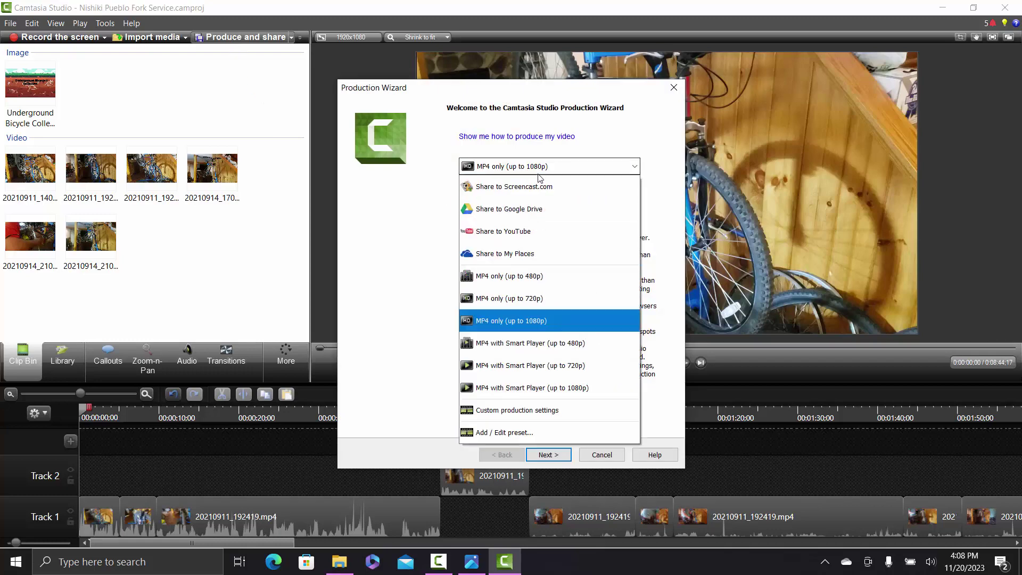
left_click(562, 319)
left_click(553, 454)
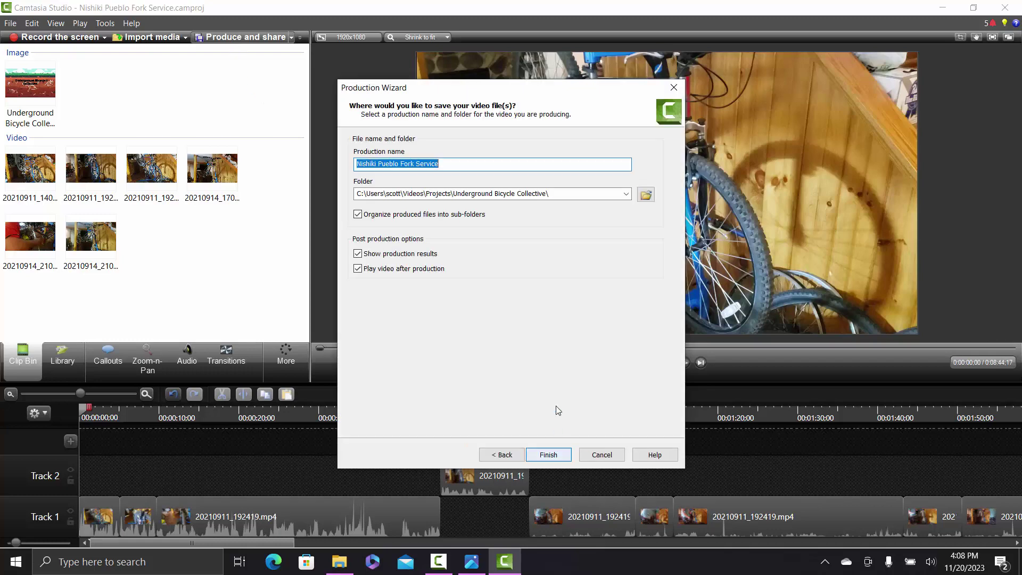
left_click(548, 454)
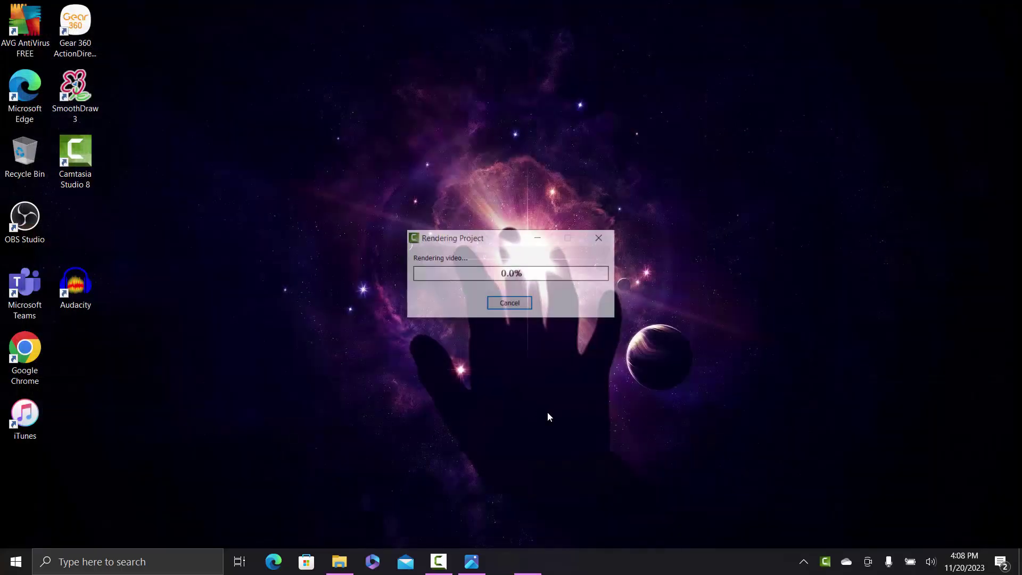